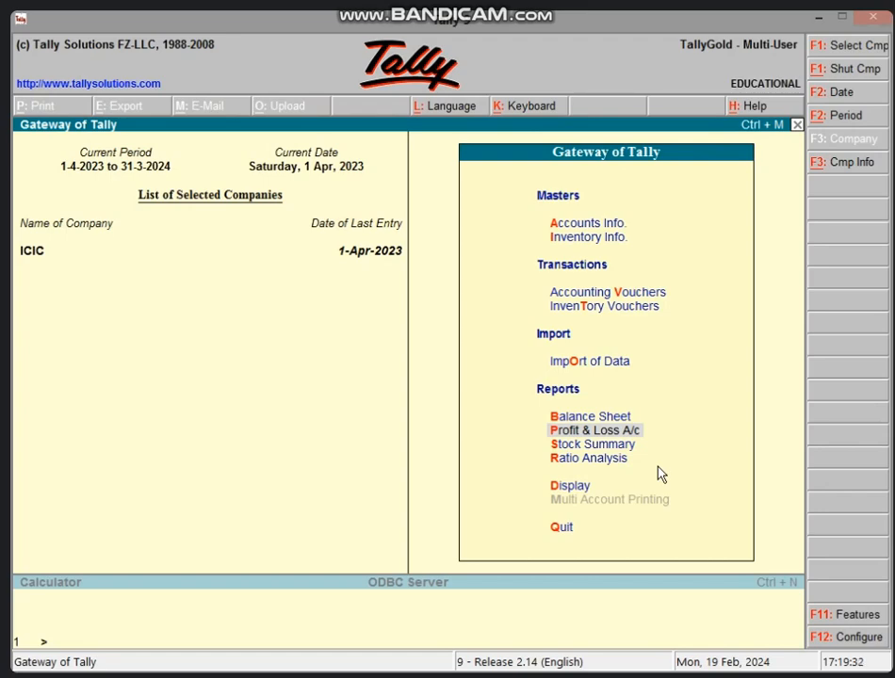
# Step: Start a purchase accounting voucher in voucher format, leave the reference blank, and choose Cash as the credited ledger
pyautogui.press('v')
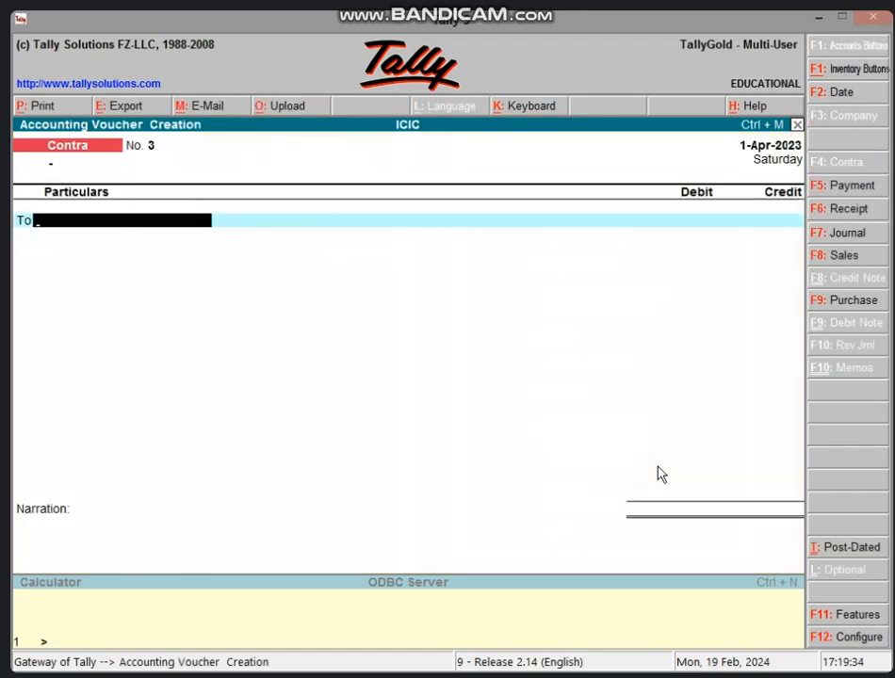
pyautogui.press('F9')
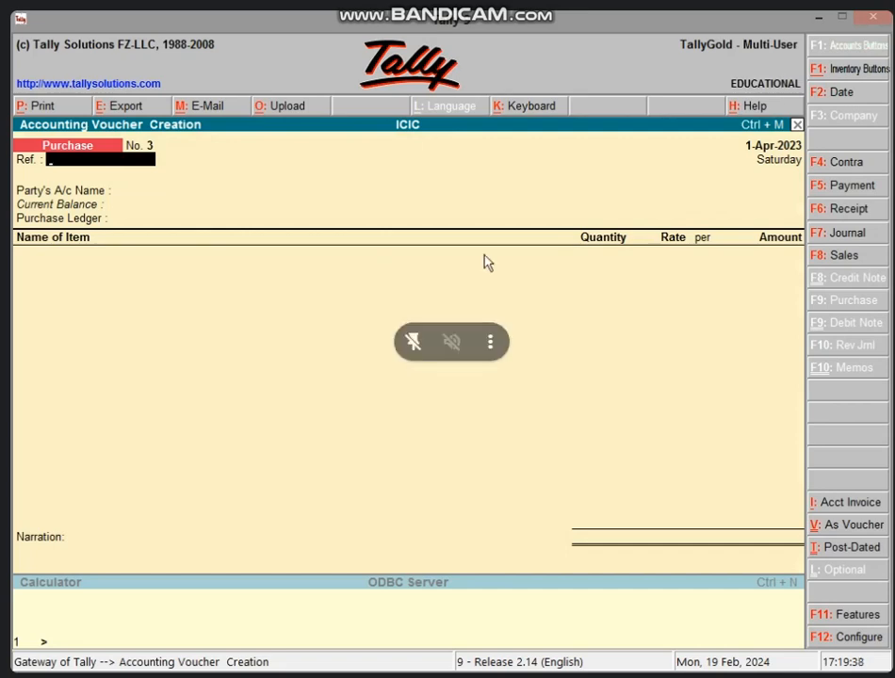
pyautogui.click(851, 526)
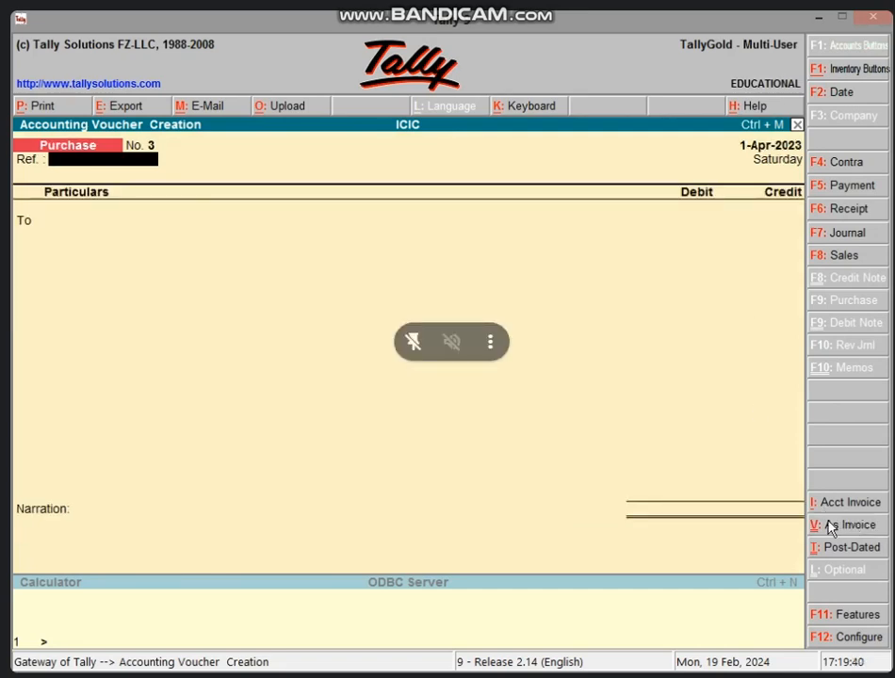
pyautogui.press('Return')
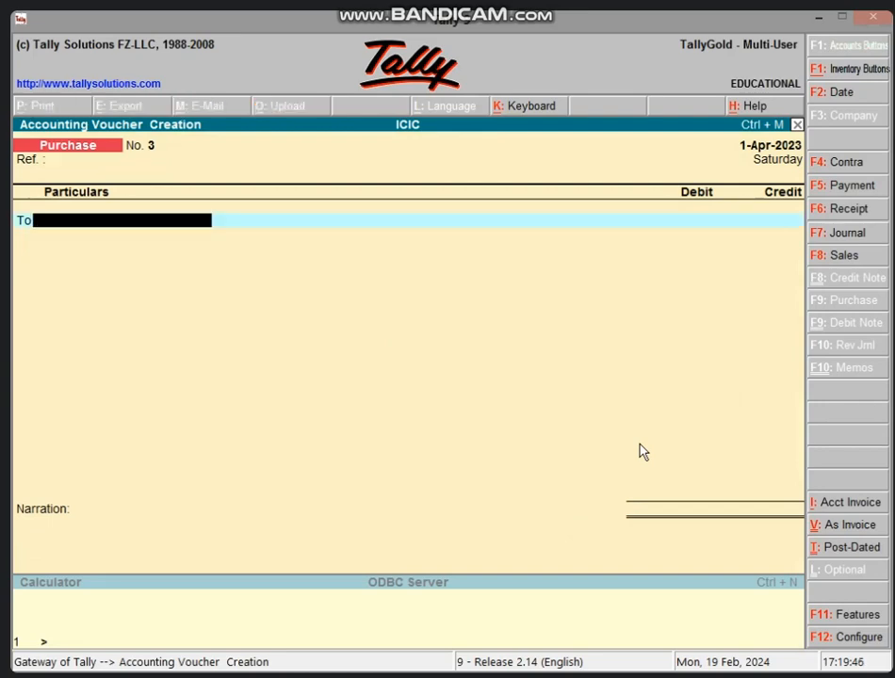
pyautogui.write('C')
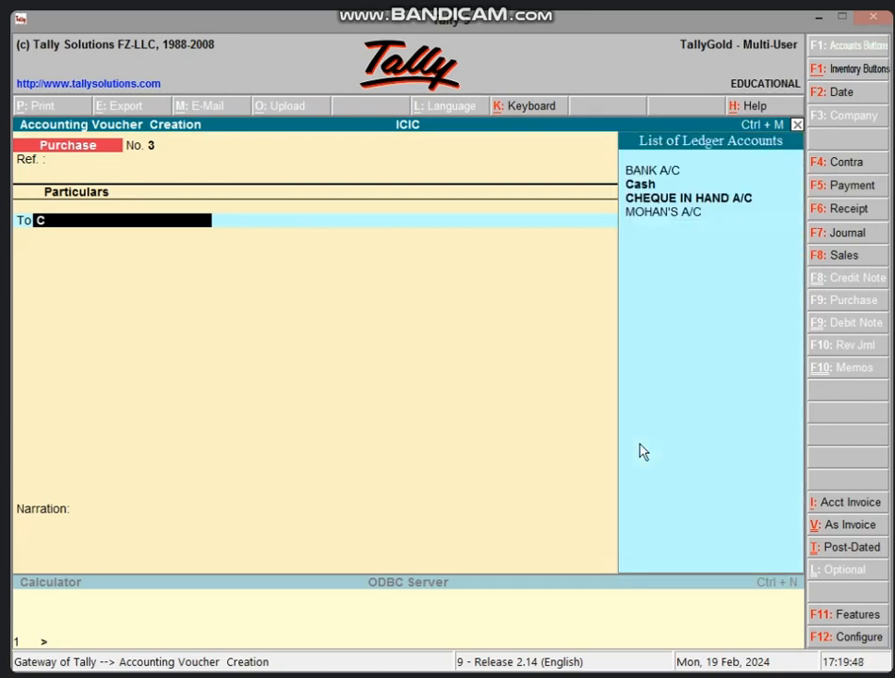
pyautogui.write('A')
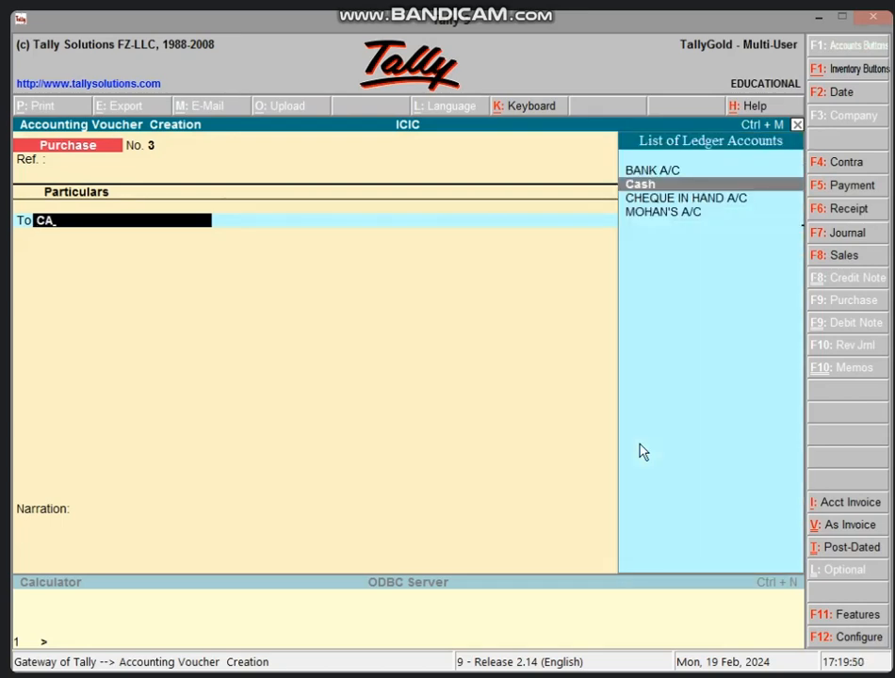
pyautogui.press('Return')
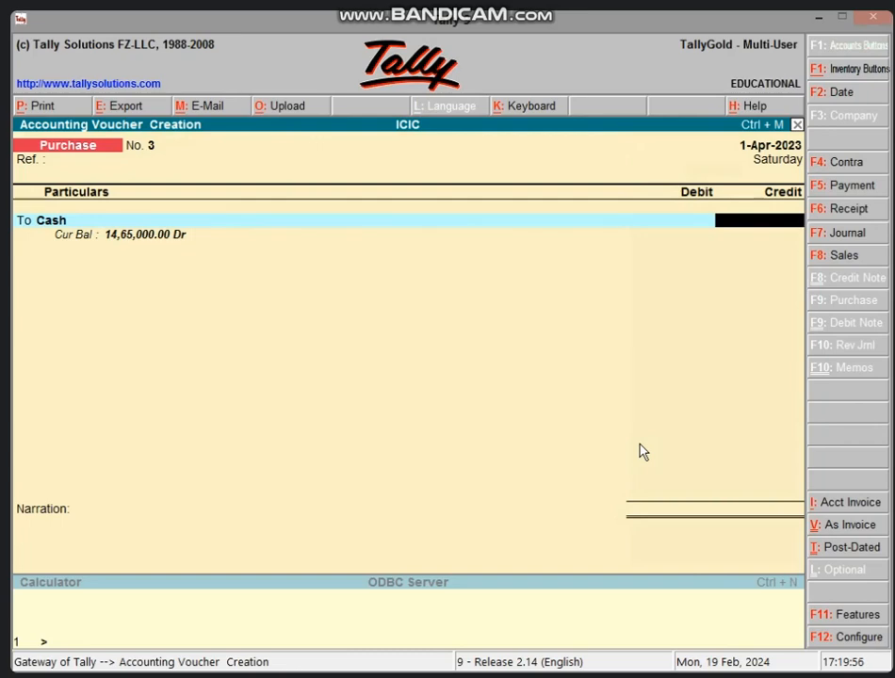
# Step: Calculate the discount as 10000*10/100 and the net purchase amount as 10000-1000 in the built-in calculator
pyautogui.hotkey('ctrl', 'n')
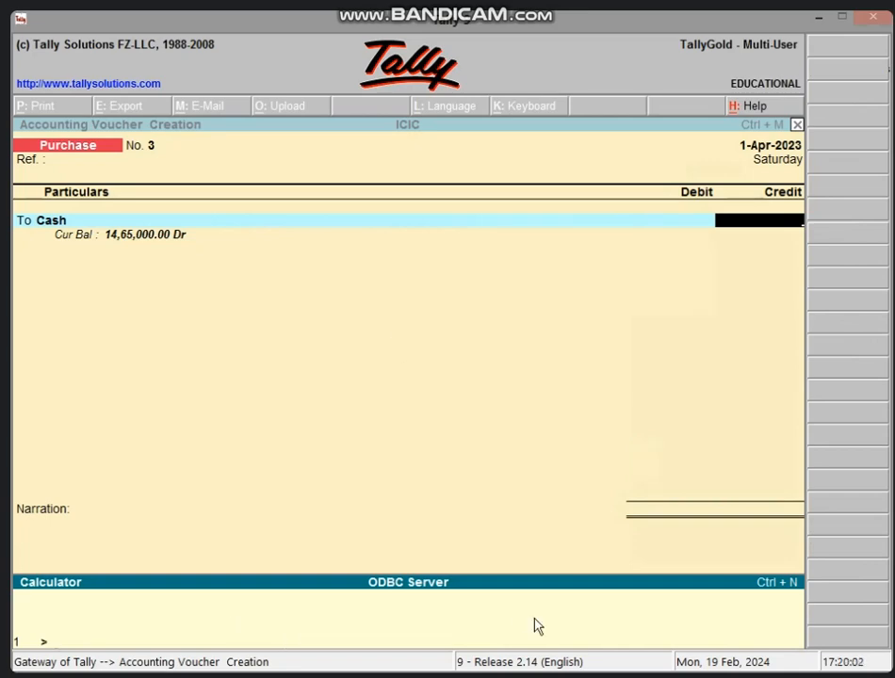
pyautogui.write('10000*10/100')
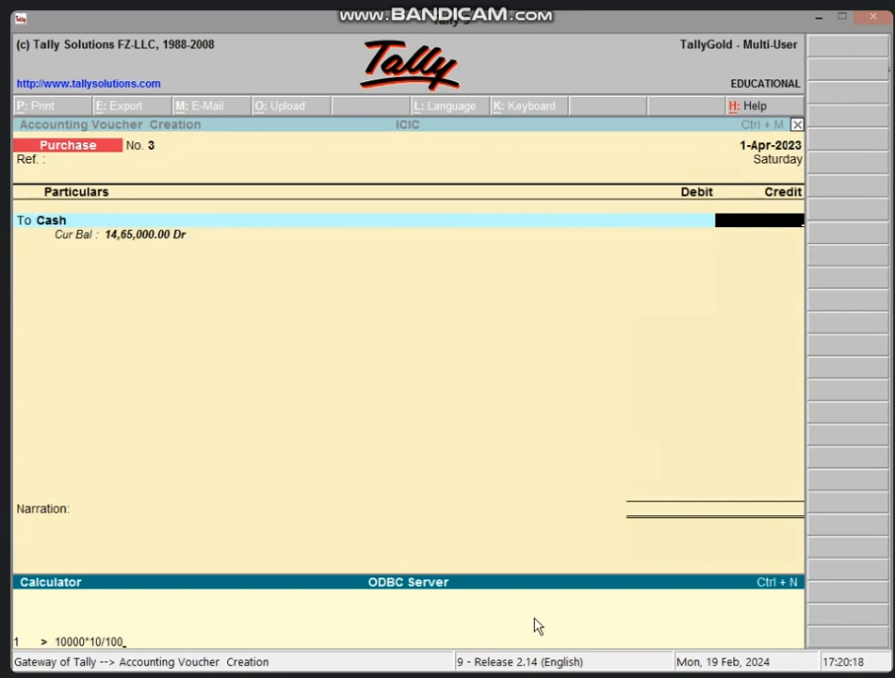
pyautogui.press('Return')
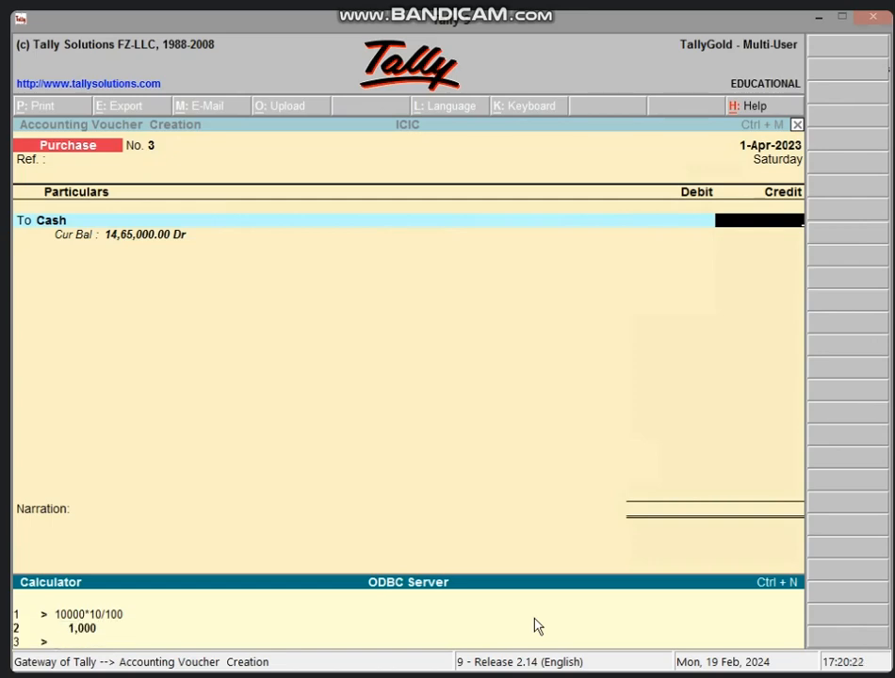
pyautogui.write('10000-')
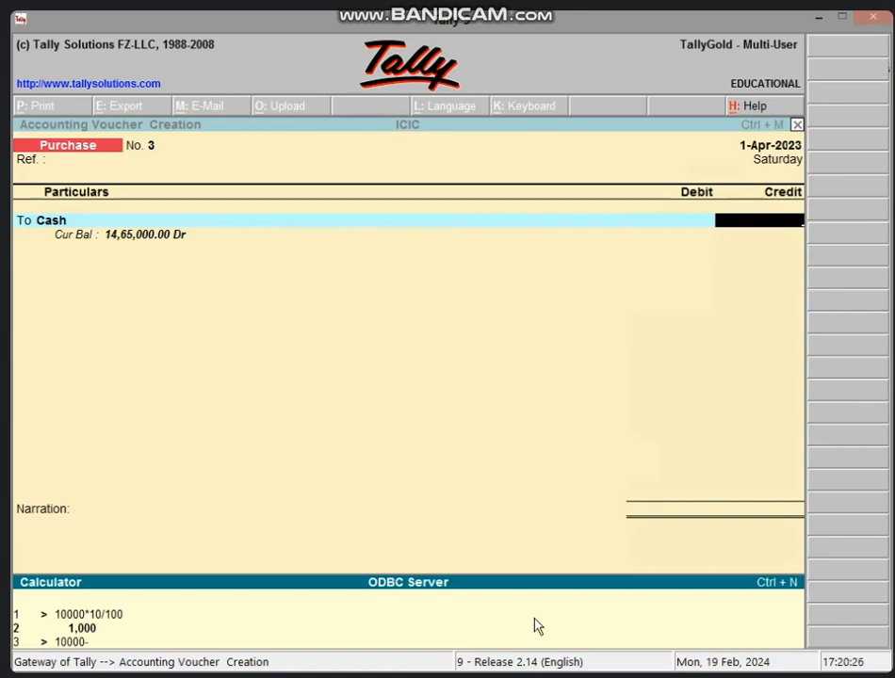
pyautogui.write('1000')
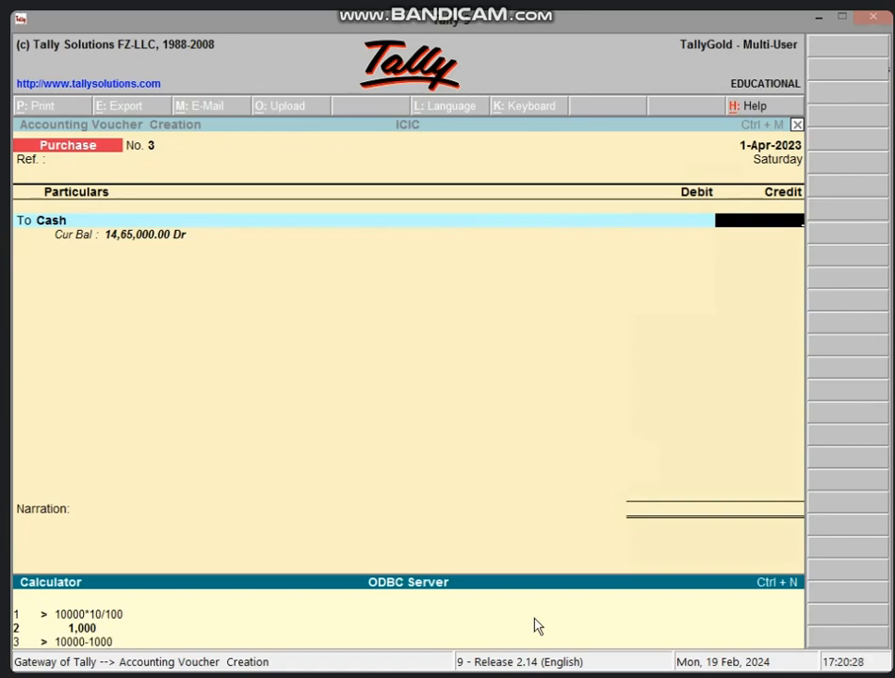
pyautogui.press('Return')
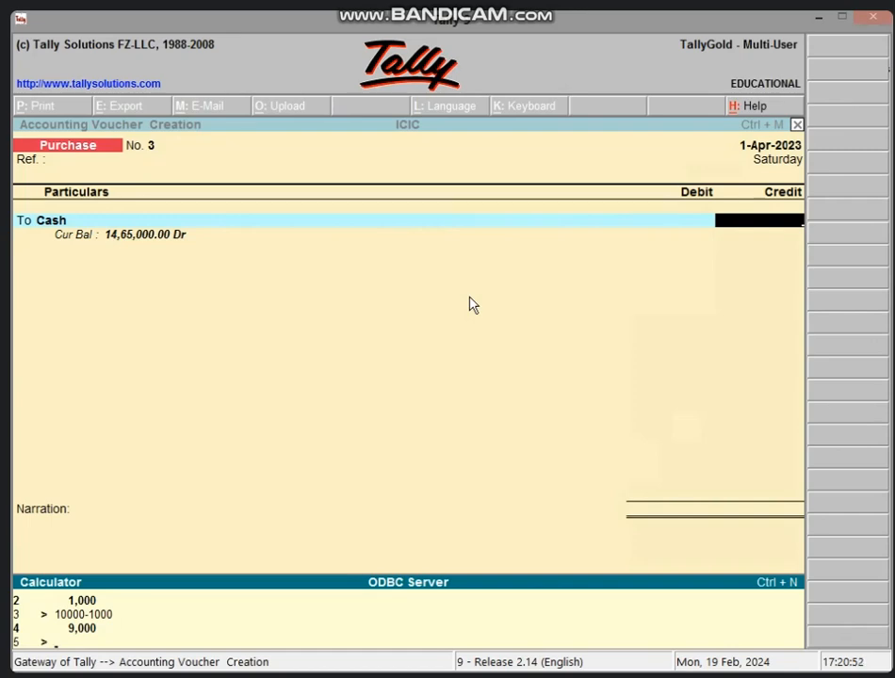
# Step: Enter 9000 as the Cash credit in the purchase voucher and accept PURCHASE A/C with a matching 9,000.00 debit
pyautogui.hotkey('ctrl', 'm')
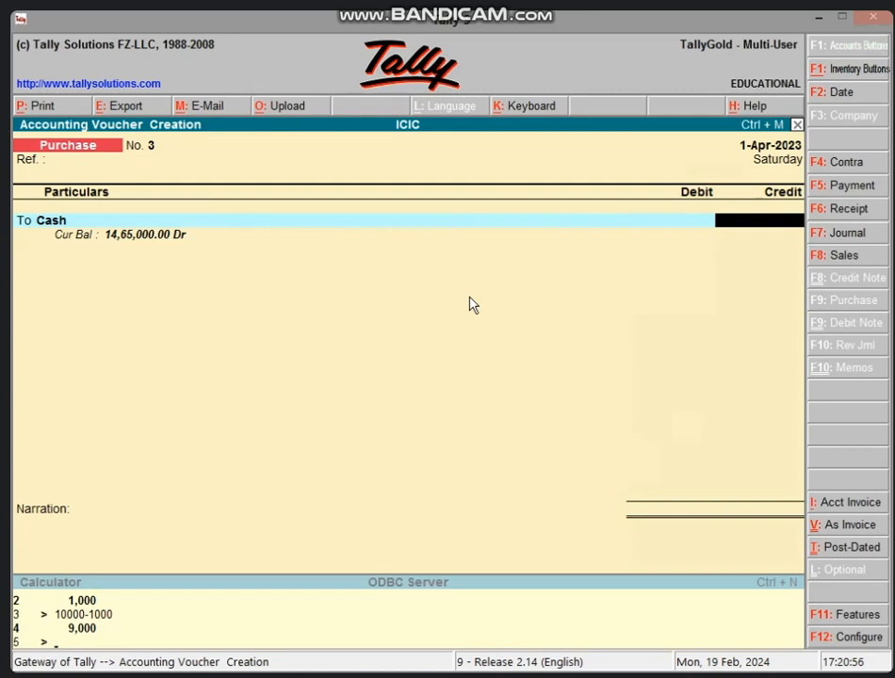
pyautogui.write('9000')
pyautogui.press('Return')
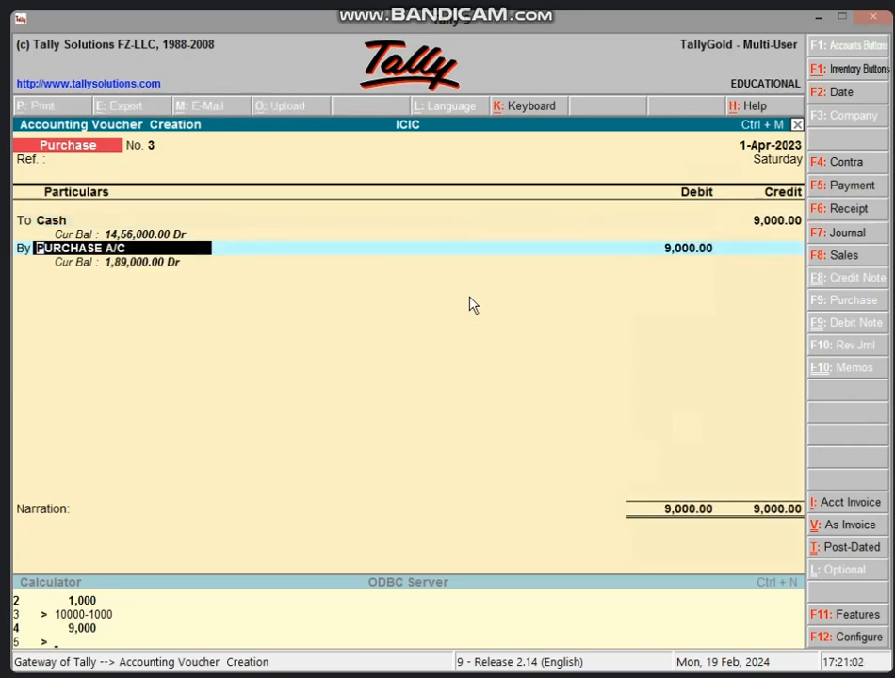
pyautogui.press('Return')
pyautogui.press('Return')
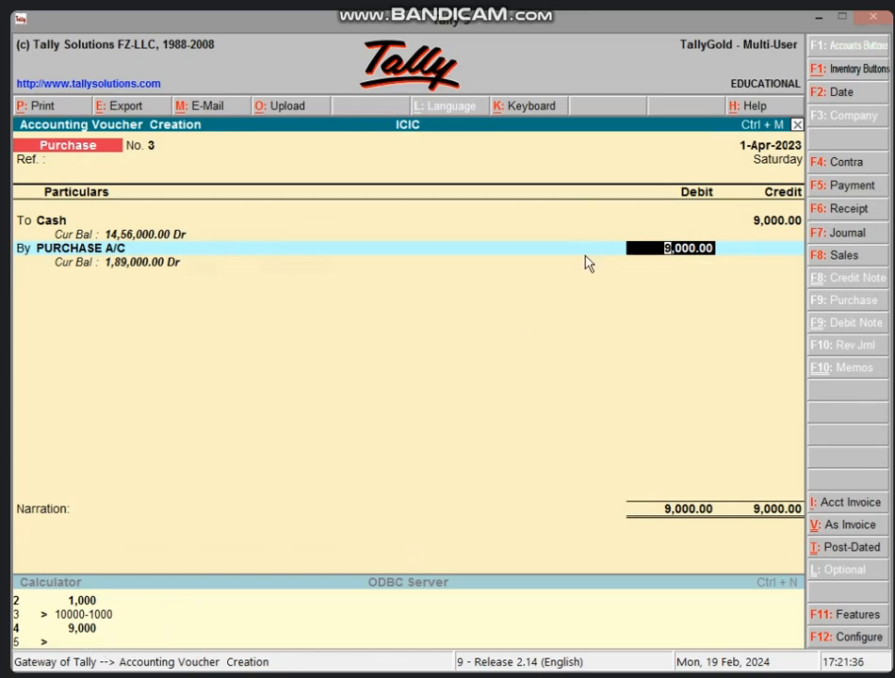
pyautogui.press('Return')
# Step: Add the narration "BEING GOODS PURCHASE BY CASH 10% TD" and save the purchase voucher
pyautogui.write('B')
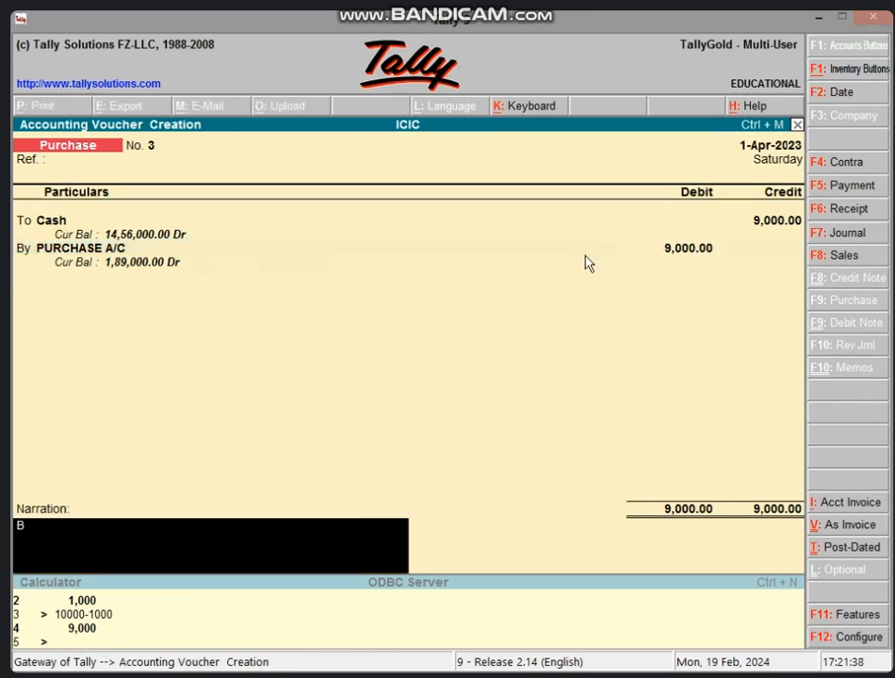
pyautogui.write('EING GOODS')
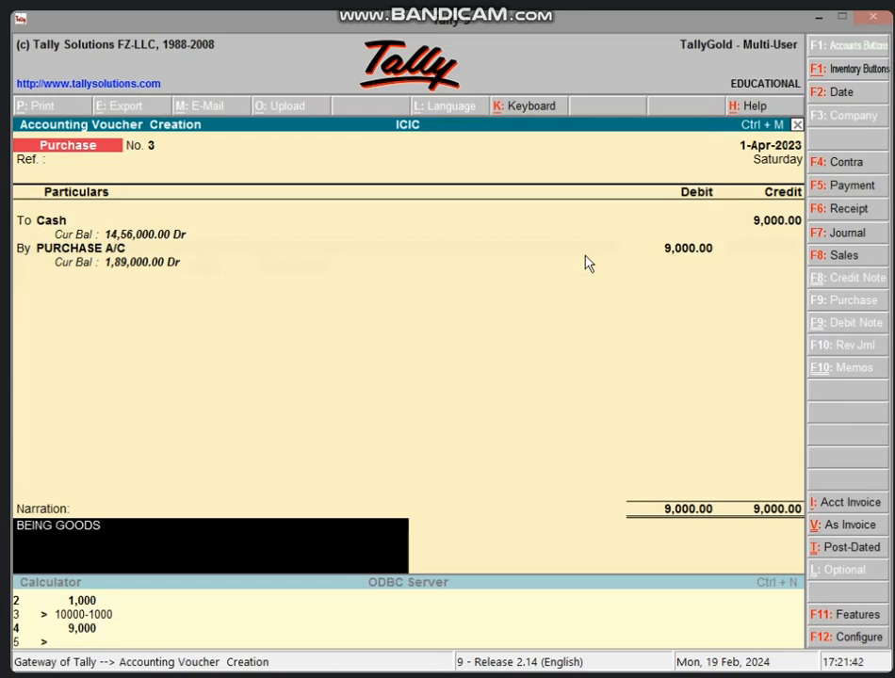
pyautogui.write(' PURCHASE')
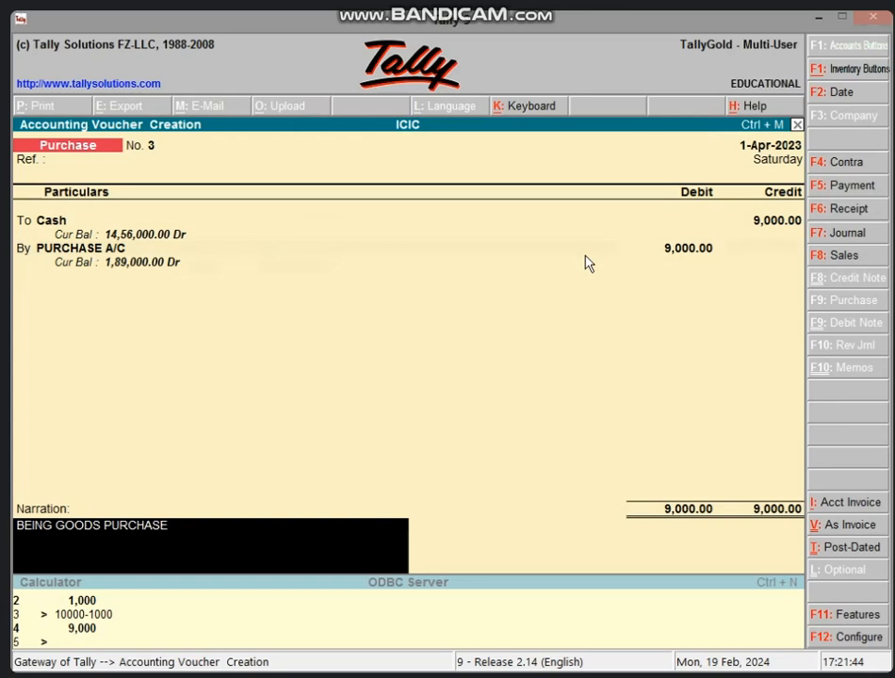
pyautogui.write(' BY CASH 10')
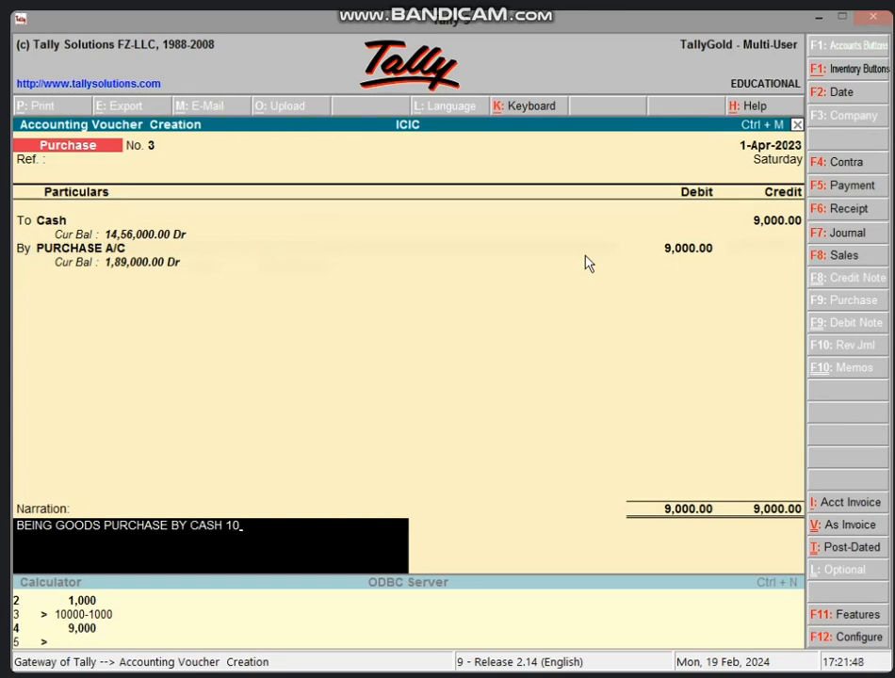
pyautogui.write('% TD')
pyautogui.press('Return')
pyautogui.press('Return')
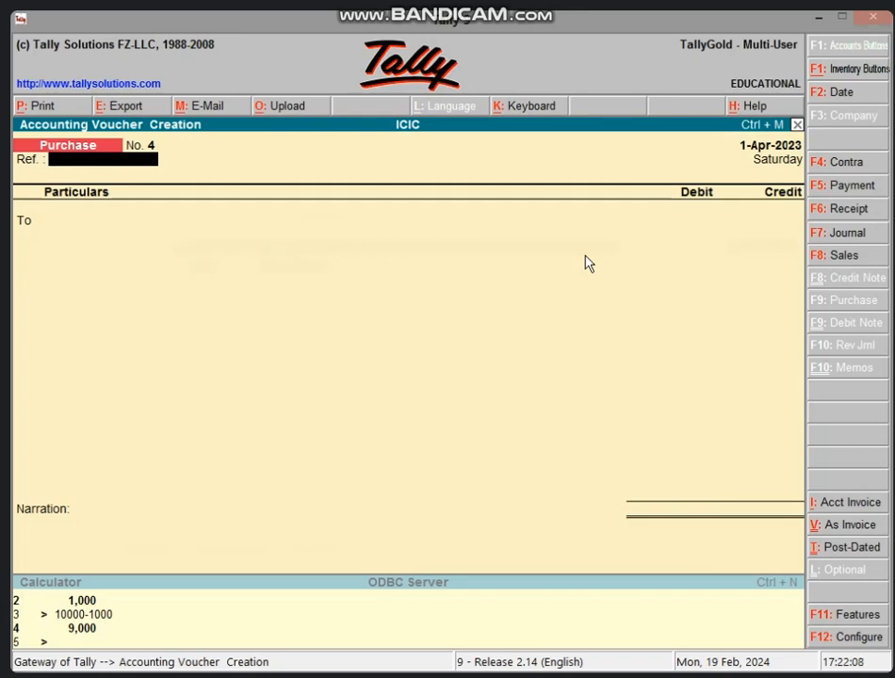
# Step: Start a new ledger from the next purchase voucher's credit line and name it with the supplier's name followed by 'S A/C
pyautogui.press('Return')
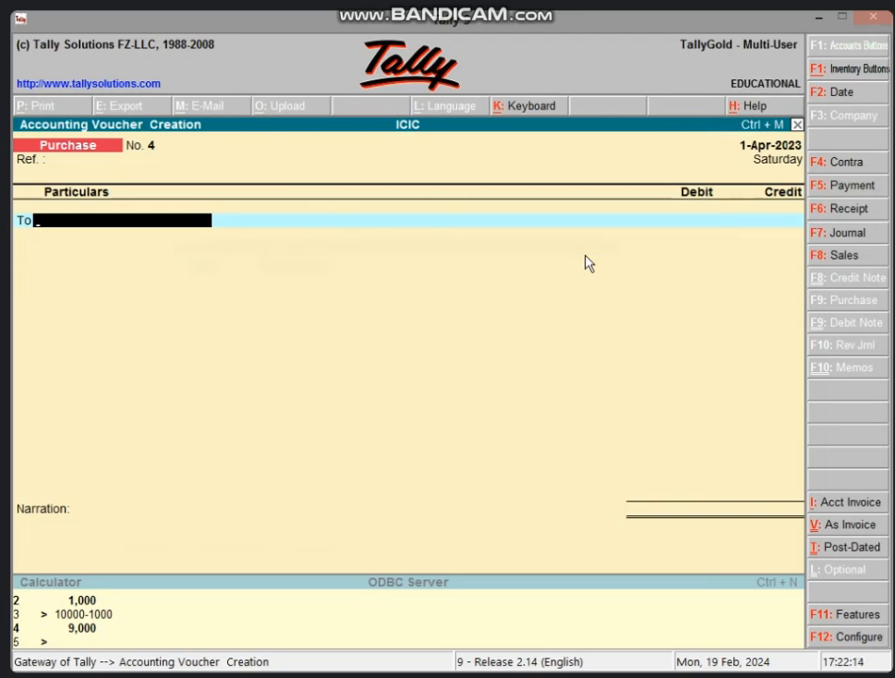
pyautogui.hotkey('alt', 'c')
pyautogui.write('MOHA')
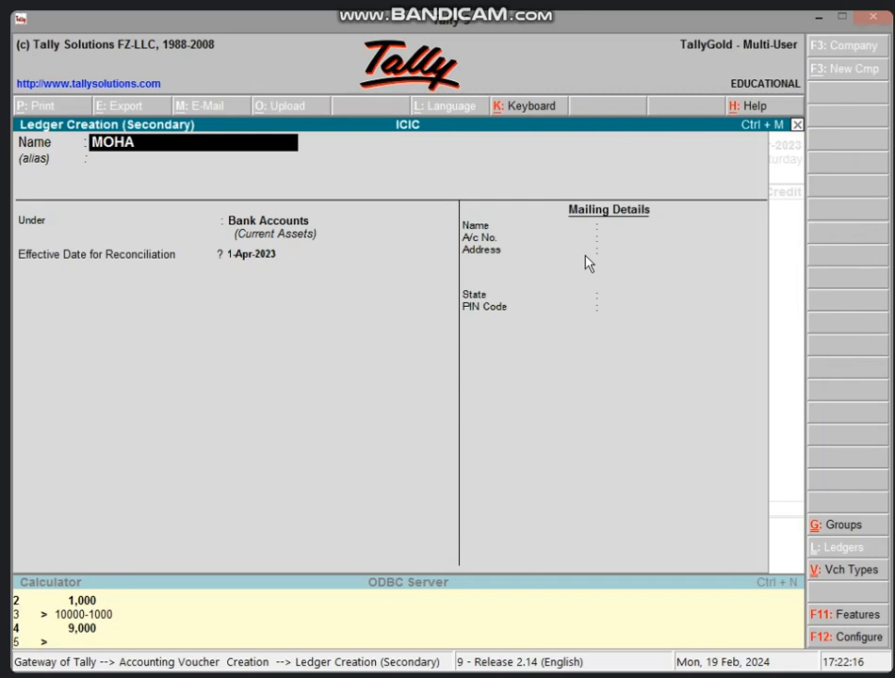
pyautogui.write("N'S A/C")
pyautogui.press('Return')
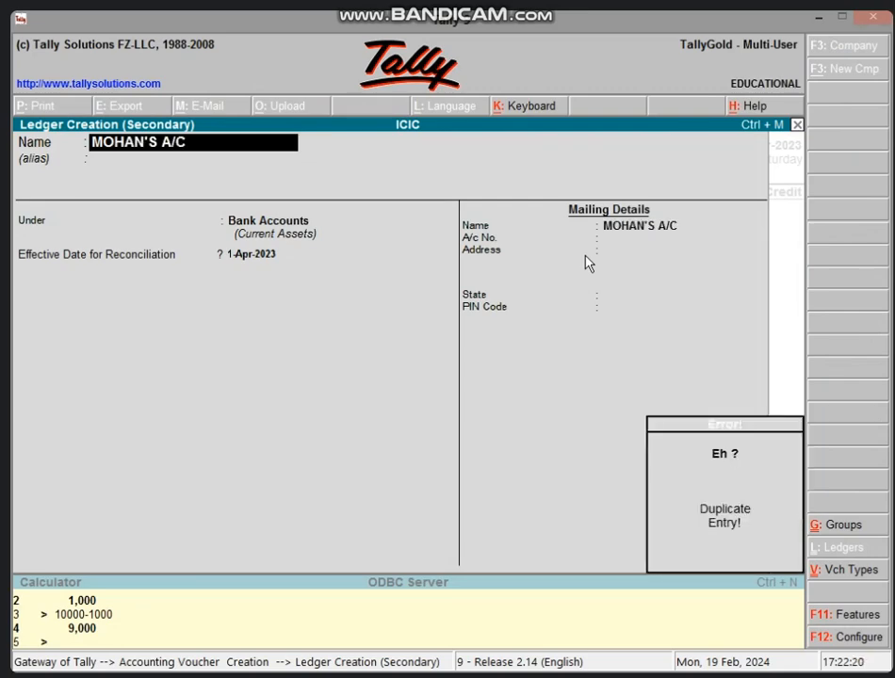
pyautogui.write('SUHAN;')
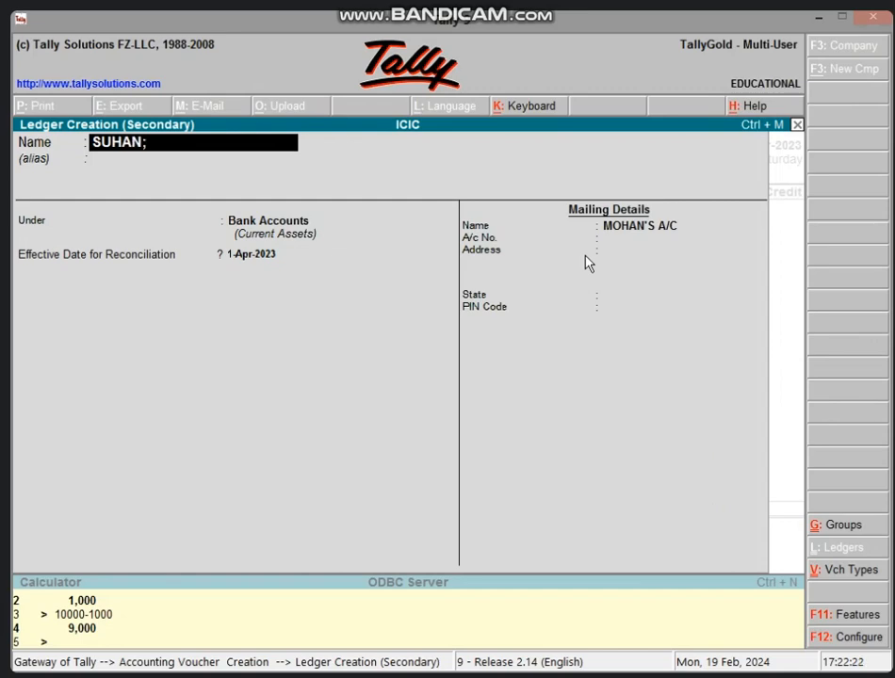
pyautogui.press('BackSpace')
pyautogui.write("'S A/C")
pyautogui.press('Return')
pyautogui.press('Return')
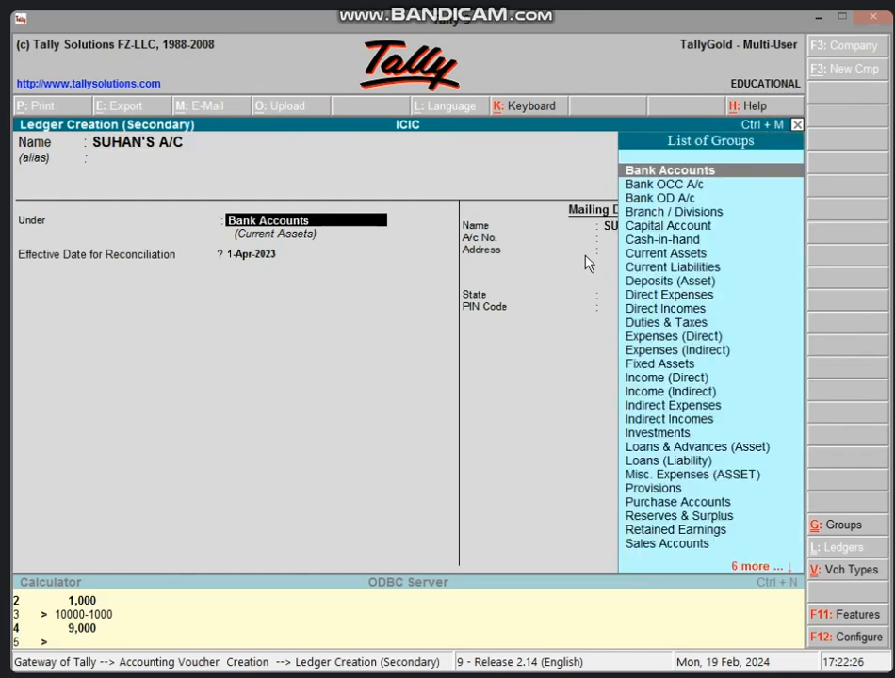
# Step: Place the supplier's ledger under Sundry Creditors, keep bill-by-bill balances at Yes and state Not Applicable, and save it
pyautogui.write('SUND')
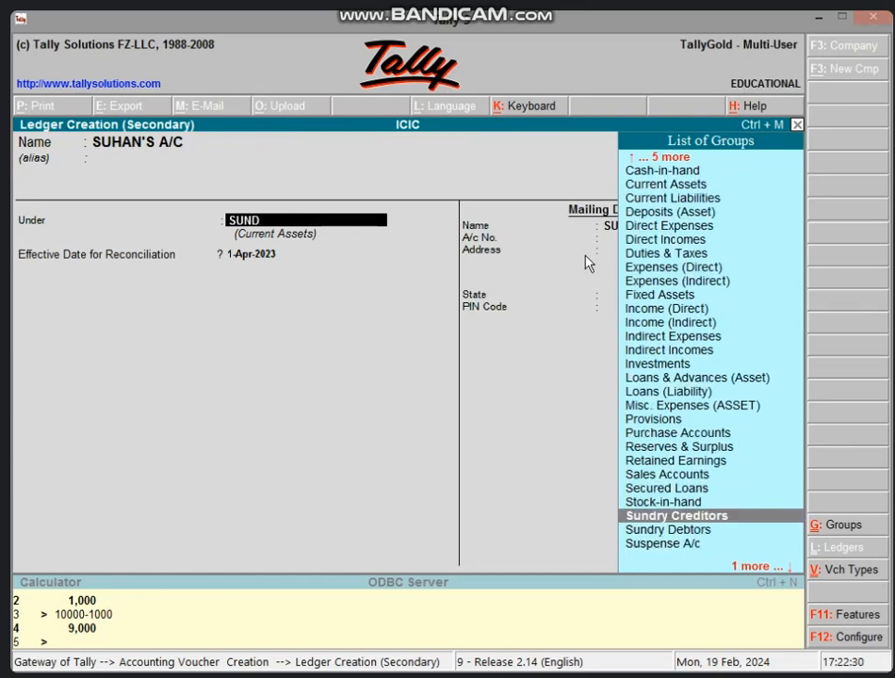
pyautogui.press('Return')
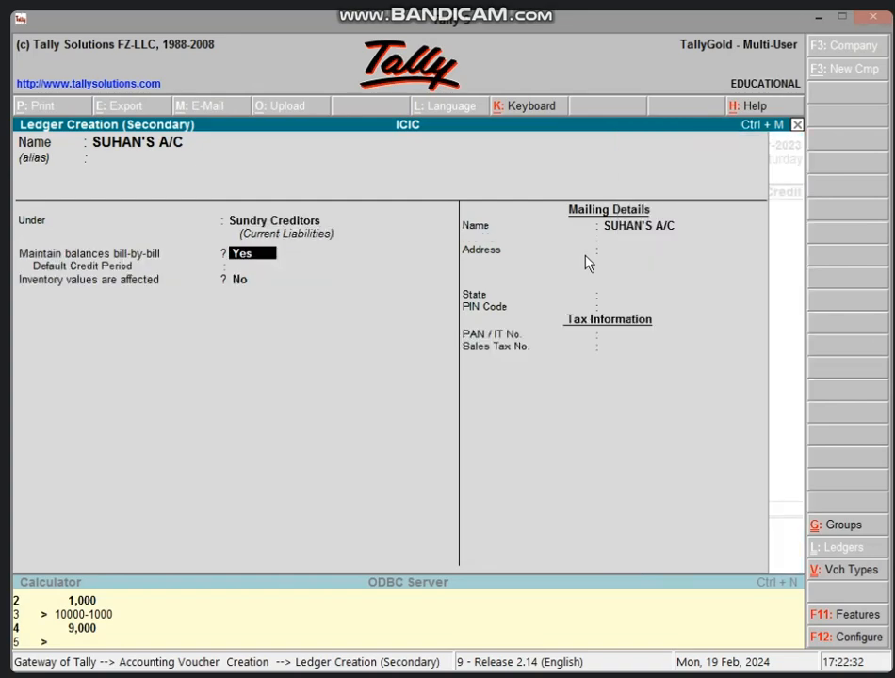
pyautogui.press('Return')
pyautogui.press('Return')
pyautogui.press('Return')
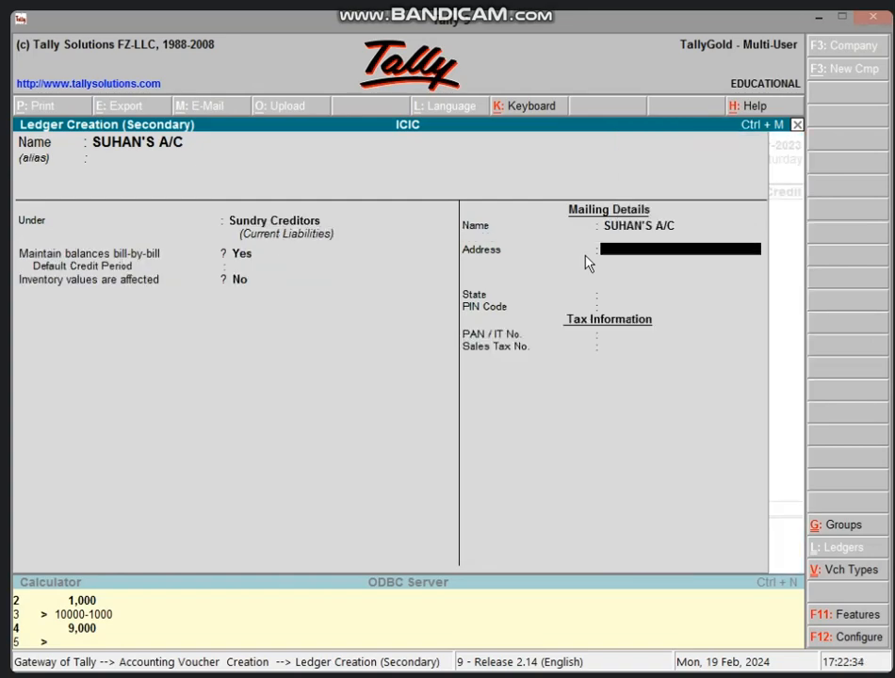
pyautogui.press('Return')
pyautogui.press('Return')
pyautogui.press('Return')
pyautogui.press('Return')
pyautogui.press('Return')
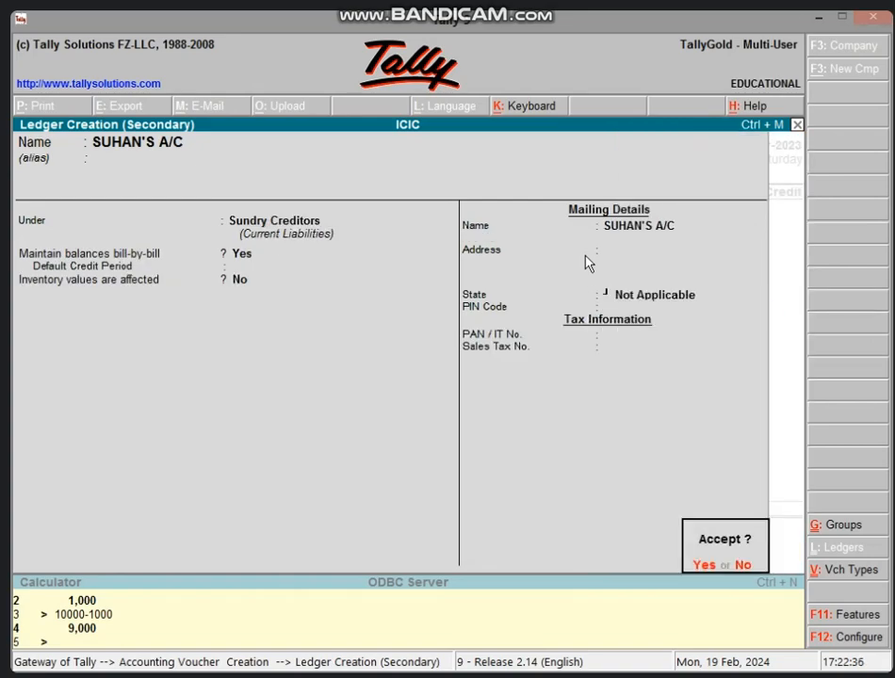
pyautogui.press('Return')
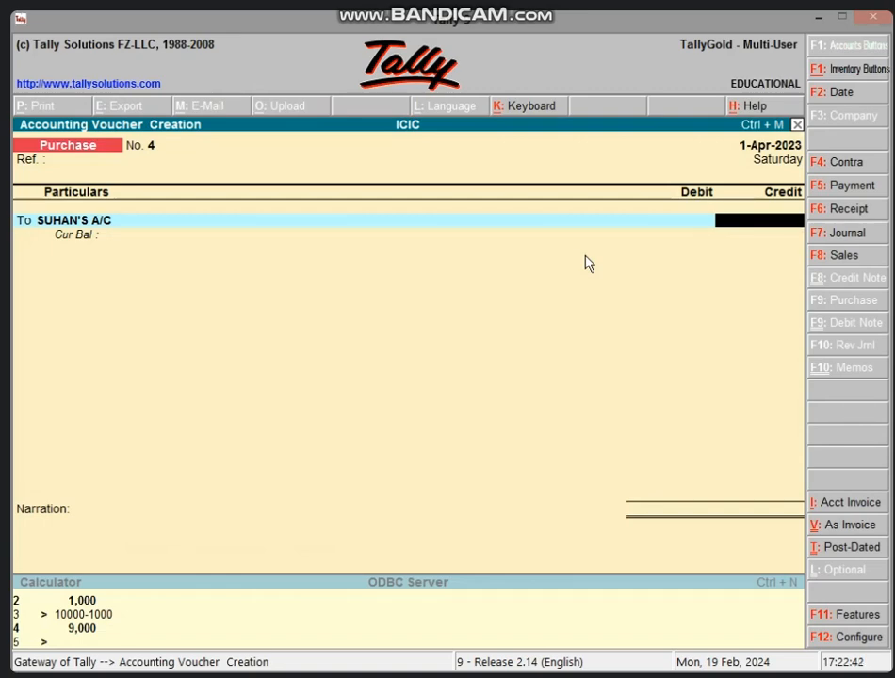
# Step: Calculate 5000*5/100 and 5000-250 in the built-in calculator, and return to the supplier's credit amount in the voucher
pyautogui.hotkey('ctrl', 'n')
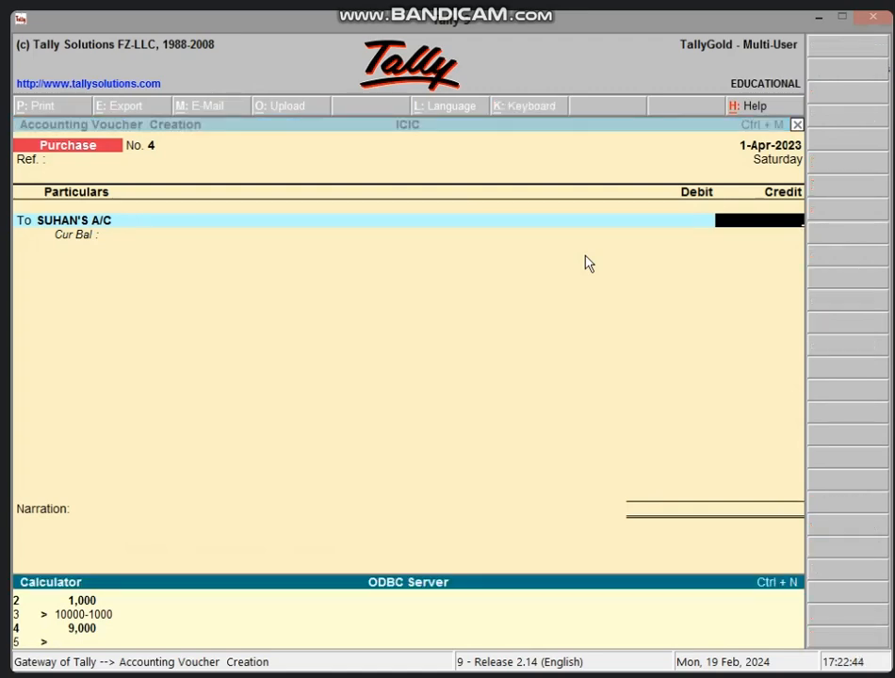
pyautogui.write('5000*5/100')
pyautogui.press('Return')
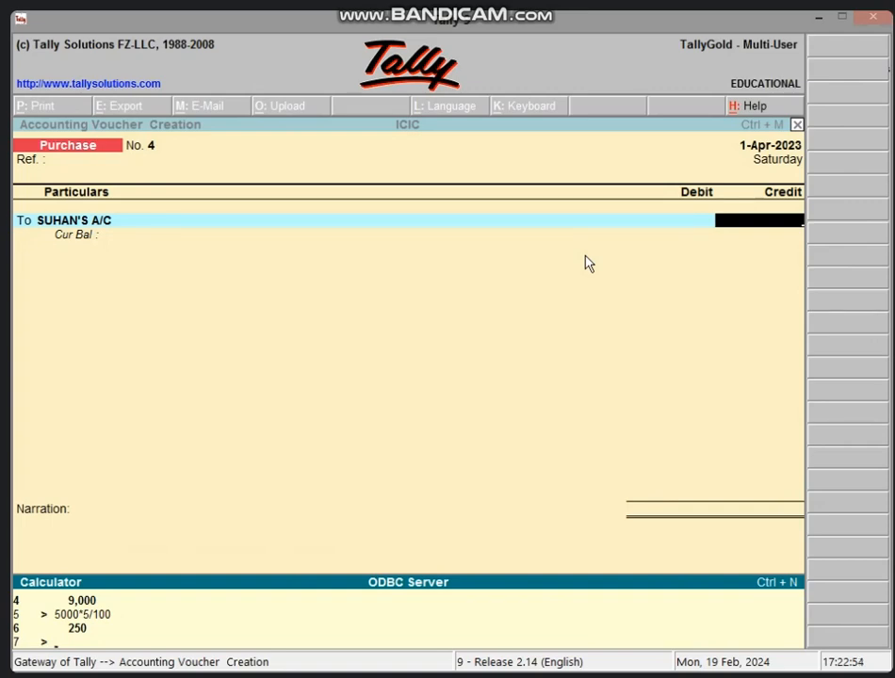
pyautogui.write('5000-250')
pyautogui.press('Return')
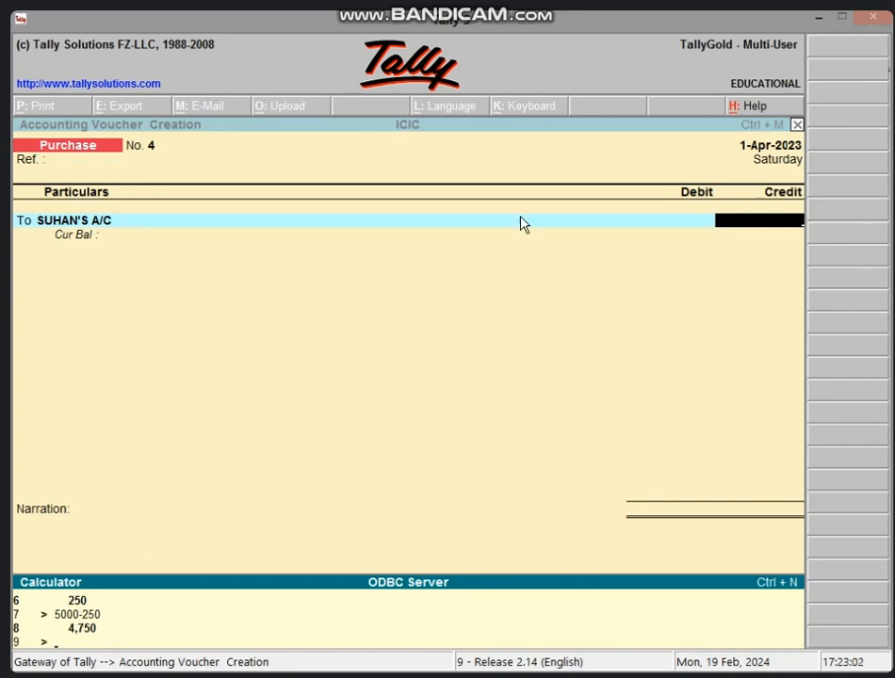
pyautogui.click(782, 226)
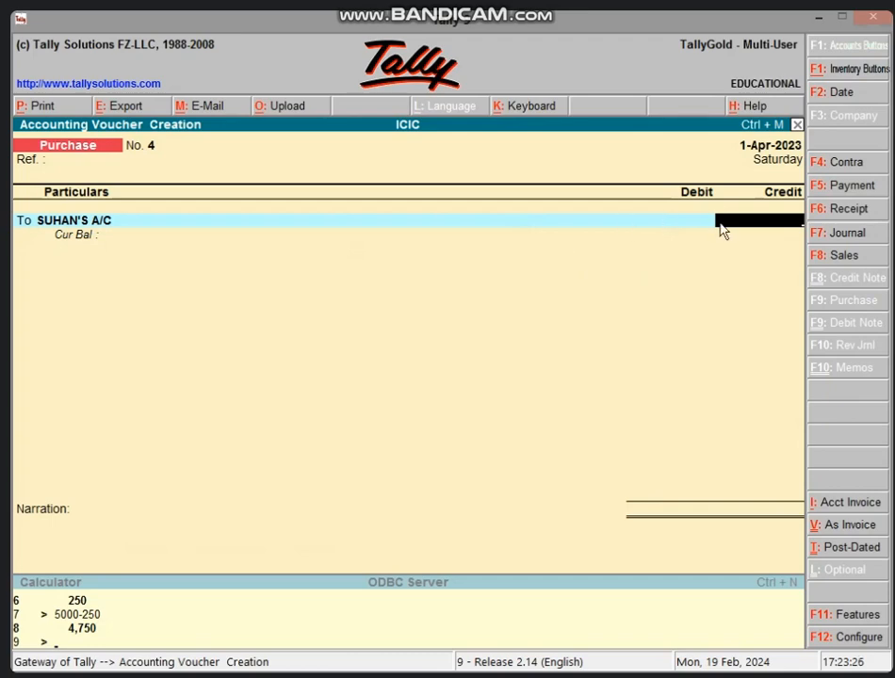
# Step: Credit the supplier with 4750 and record the full amount as a New Ref named 4 in the bill-wise details
pyautogui.write('4750')
pyautogui.press('Return')
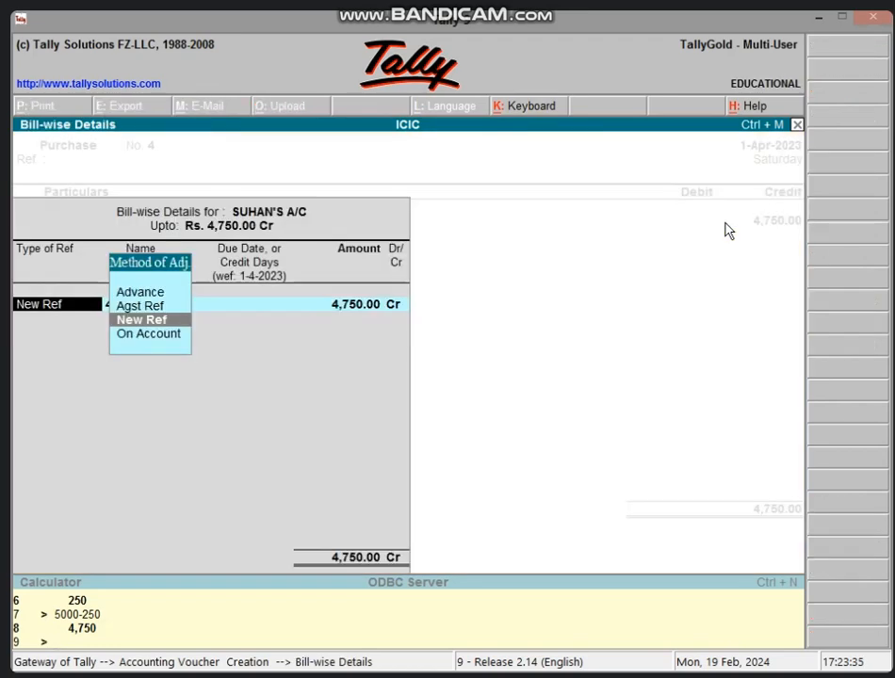
pyautogui.press('Return')
pyautogui.press('Return')
pyautogui.press('Return')
pyautogui.press('Return')
pyautogui.press('Return')
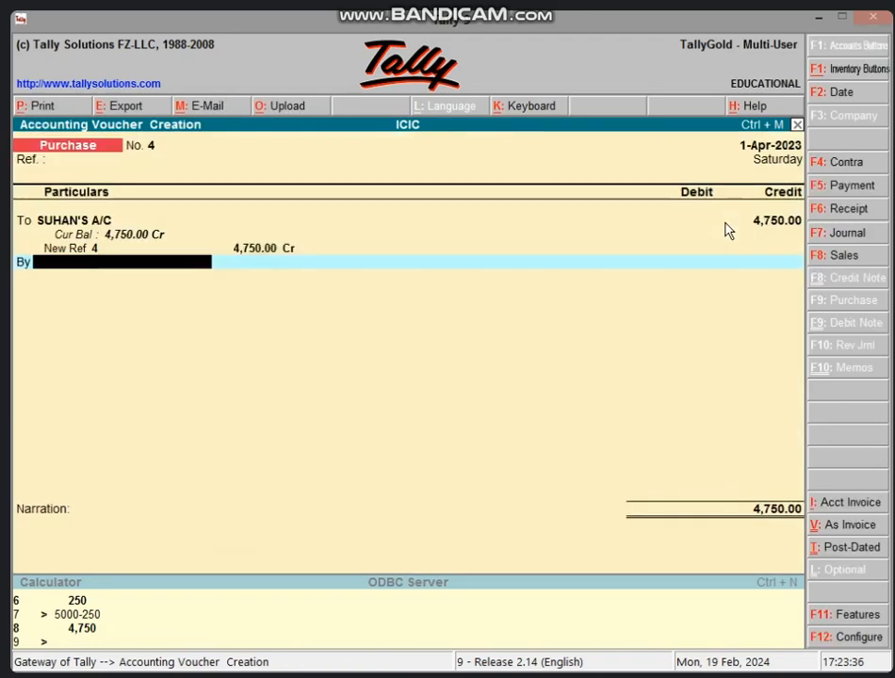
# Step: Debit PURCHASE A/C with 4,750.00 as the voucher's balancing entry
pyautogui.write('PU')
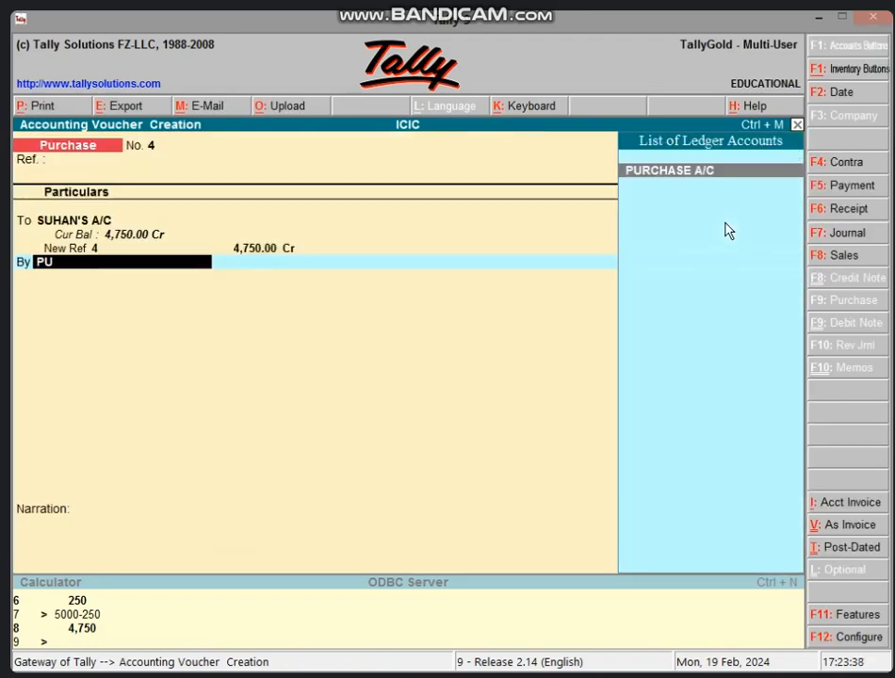
pyautogui.press('Return')
pyautogui.press('Return')
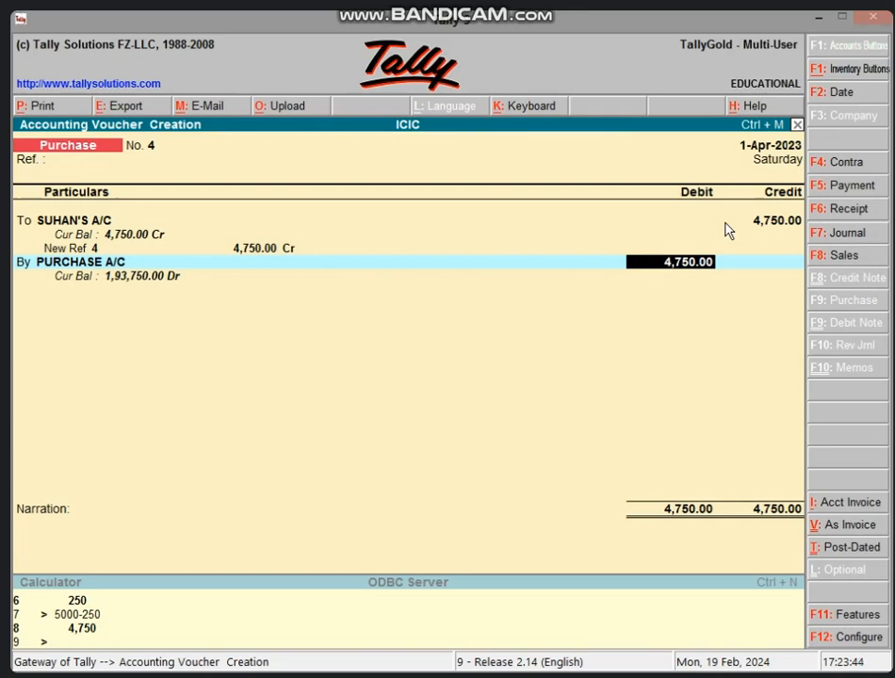
pyautogui.press('Return')
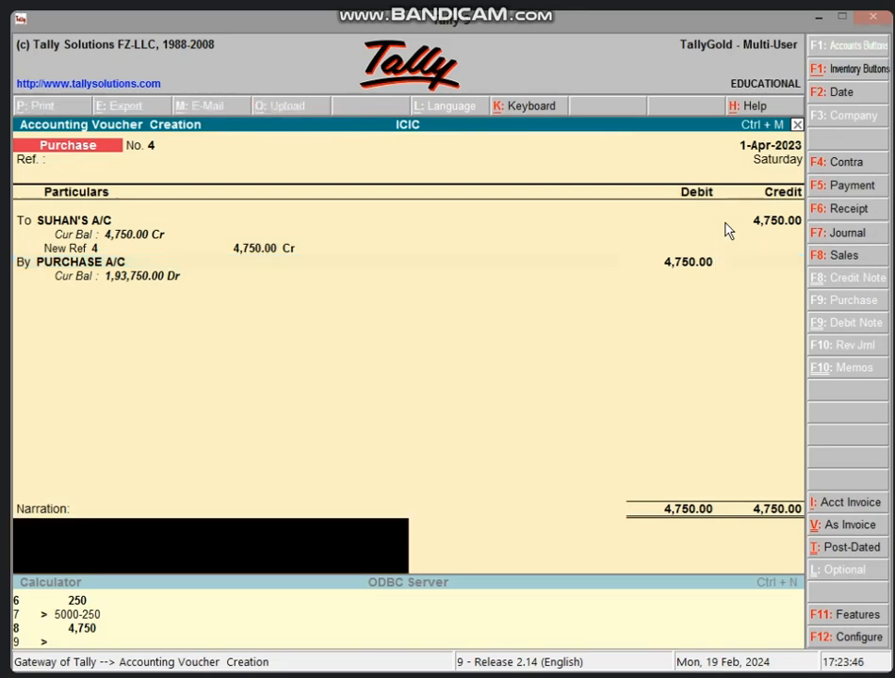
# Step: Enter the narration "BEING GOODS PURCHASE ON CREDIT 5% TD" for the purchase voucher
pyautogui.write('BEING GOODS')
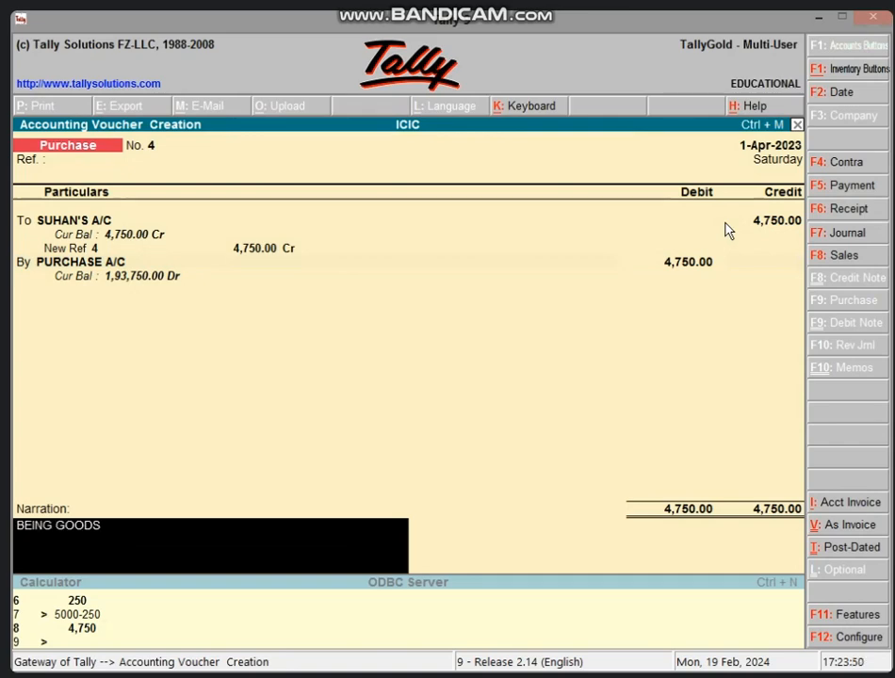
pyautogui.write(' PUT')
pyautogui.press('BackSpace')
pyautogui.write('RCHASE ON')
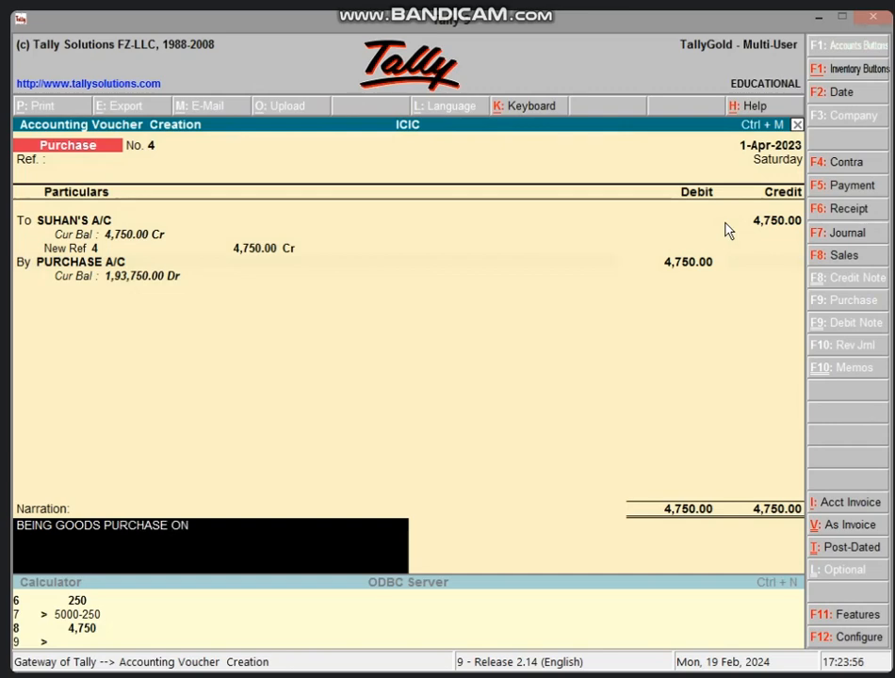
pyautogui.write(' CREDIT 5% TD')
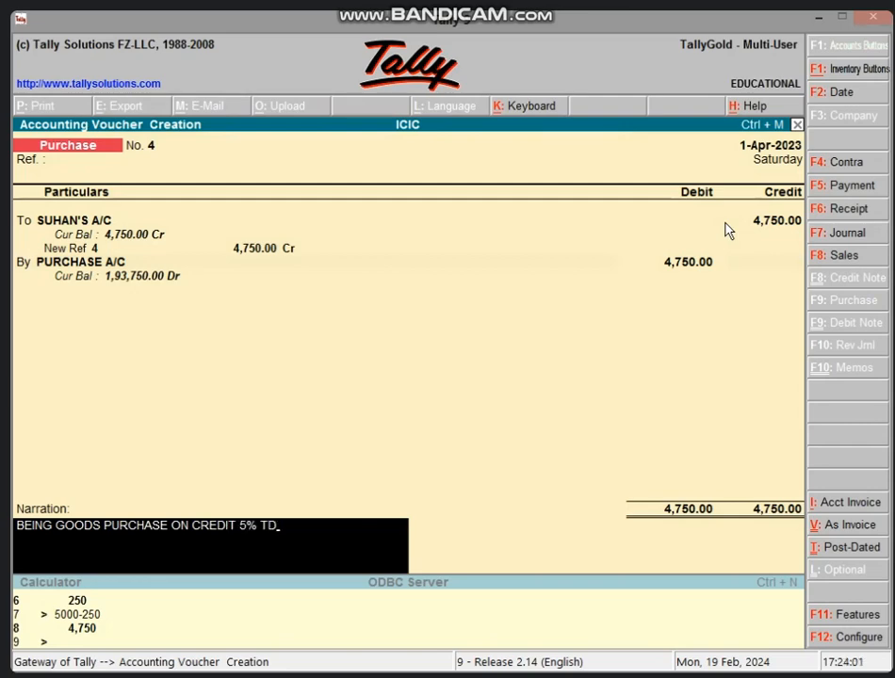
# Step: Save the credit purchase voucher and leave voucher creation for the Gateway of Tally
pyautogui.press('Return')
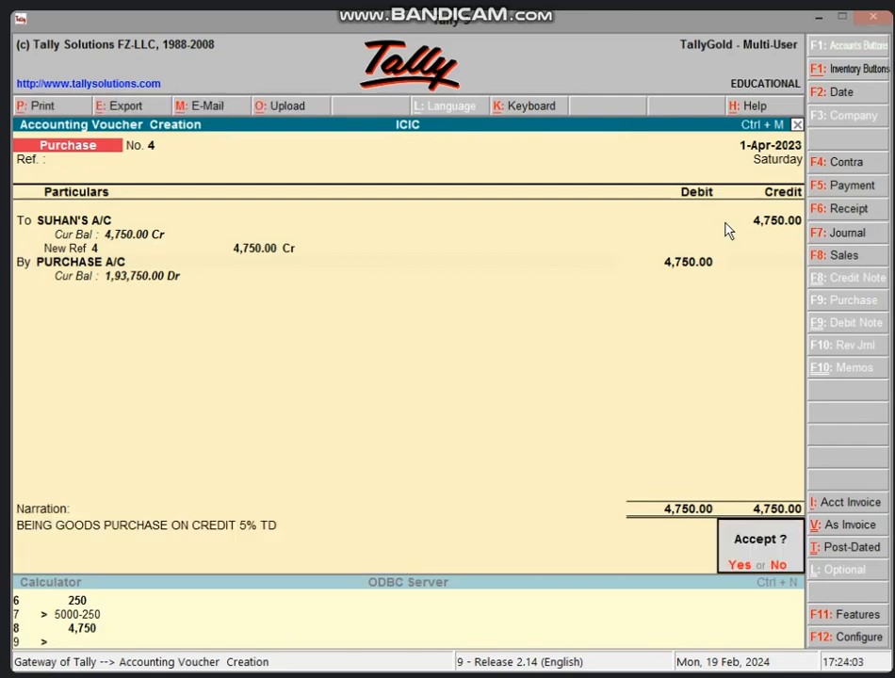
pyautogui.press('Return')
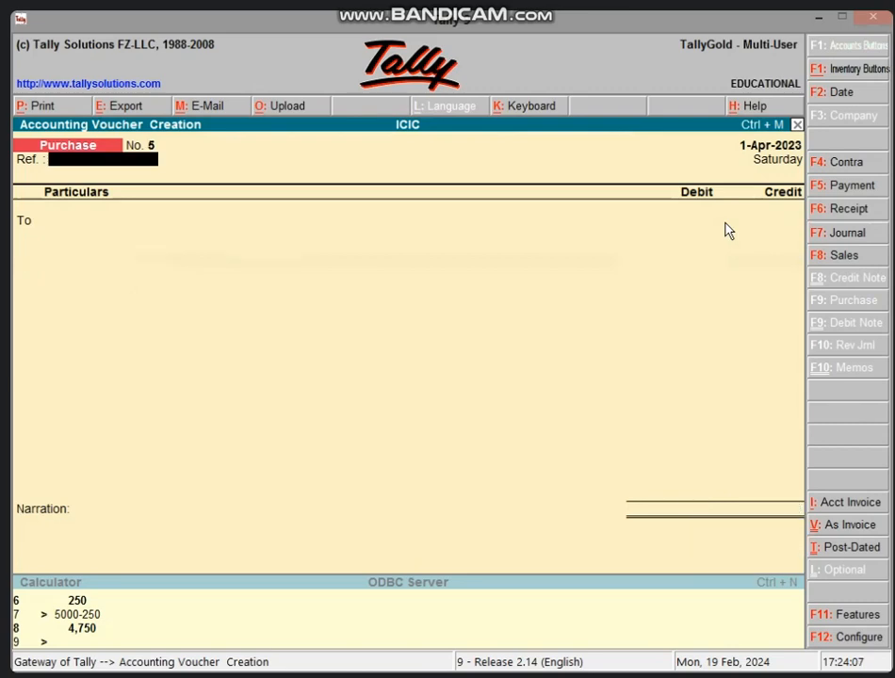
pyautogui.press('Escape')
pyautogui.press('Return')
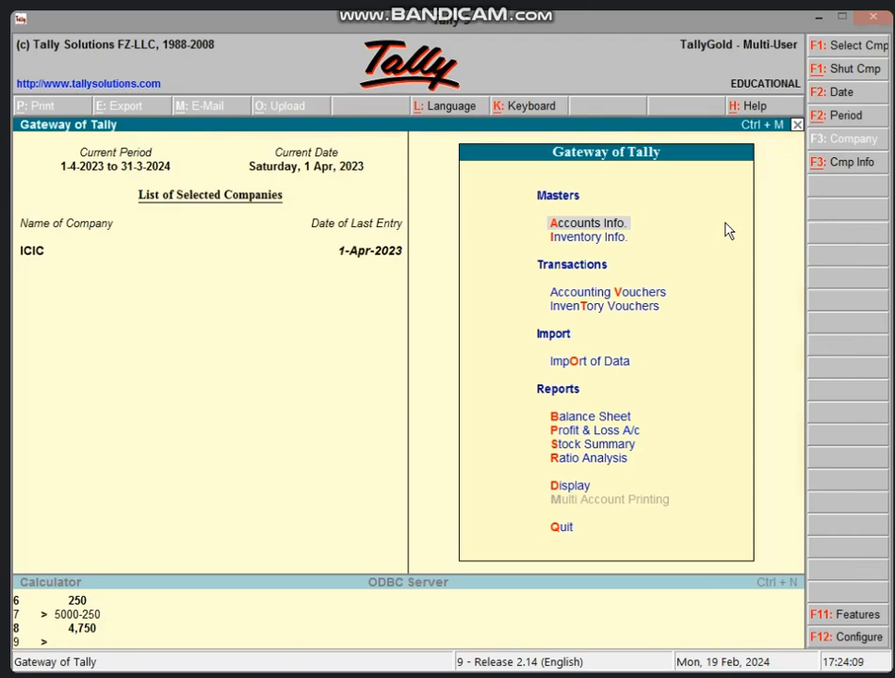